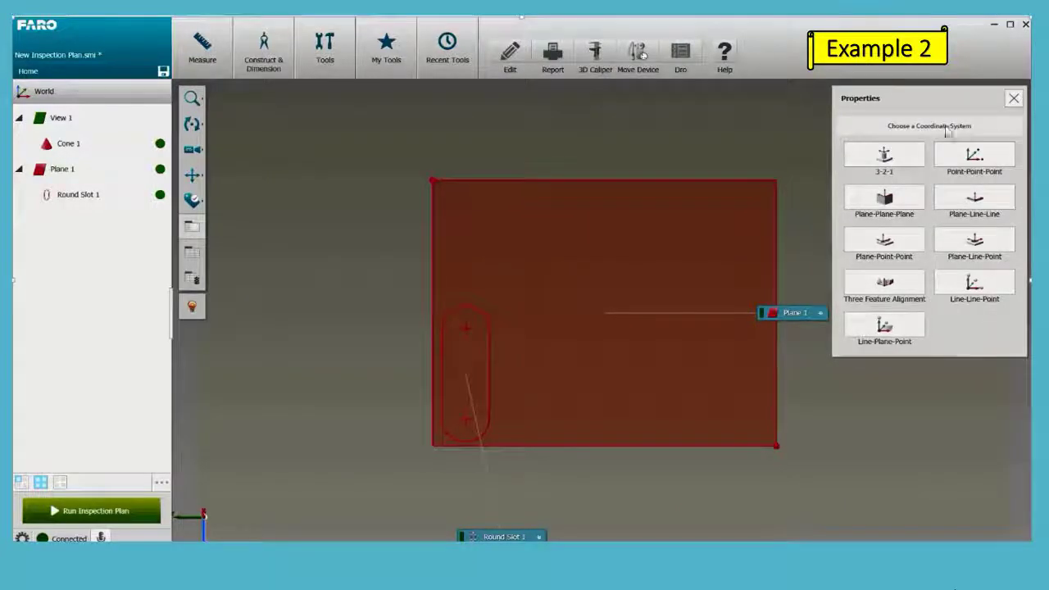
# Create a Three Feature coordinate system ordered Cone 1 as +X, Plane 1 as +Z, and Round Slot 1 as the origin feature
pyautogui.click(900, 284)
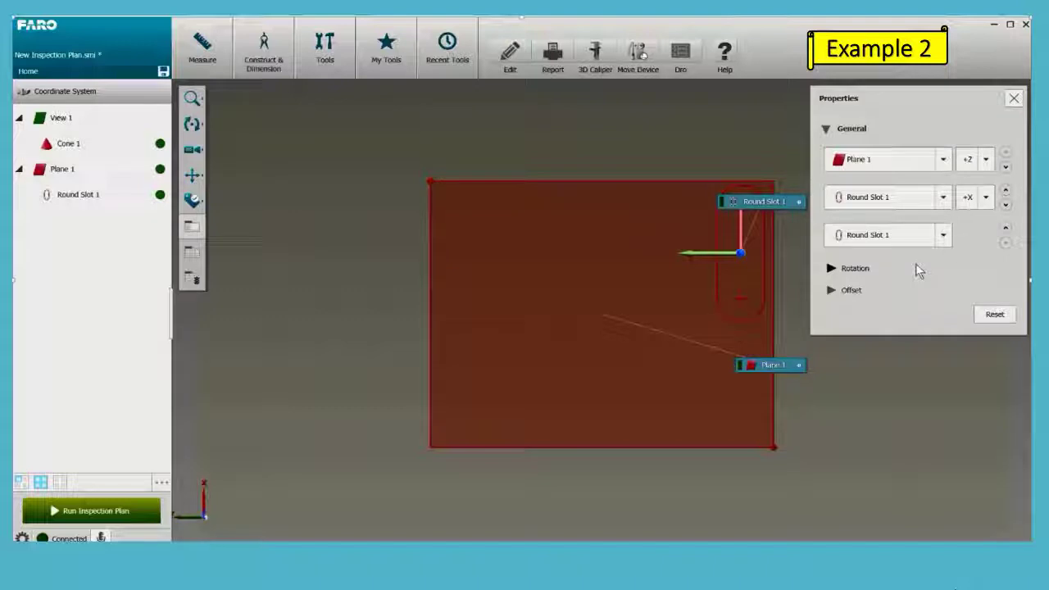
pyautogui.click(944, 160)
pyautogui.click(948, 165)
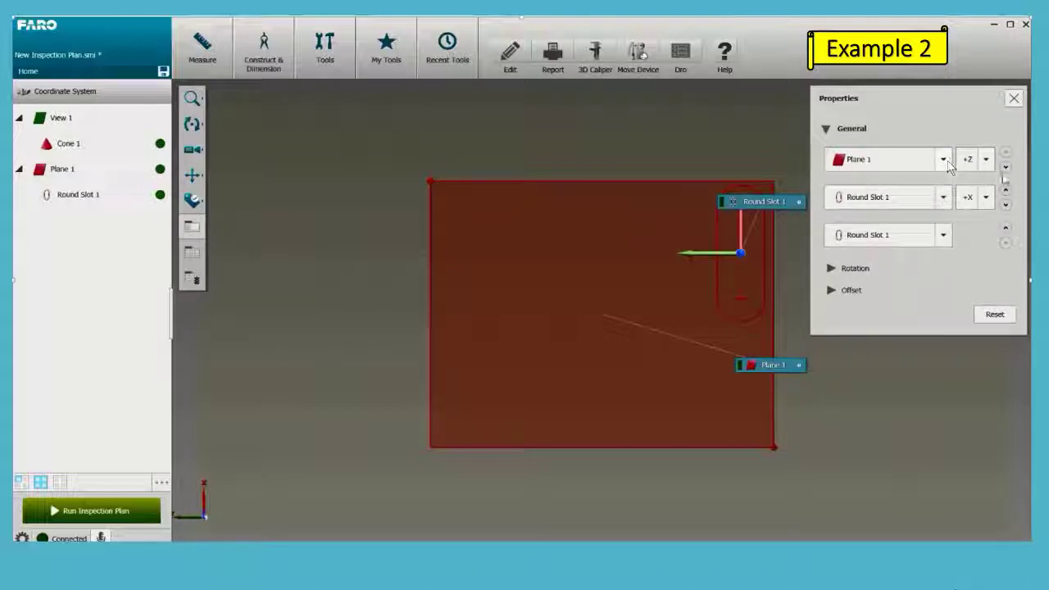
pyautogui.click(1007, 191)
pyautogui.click(944, 159)
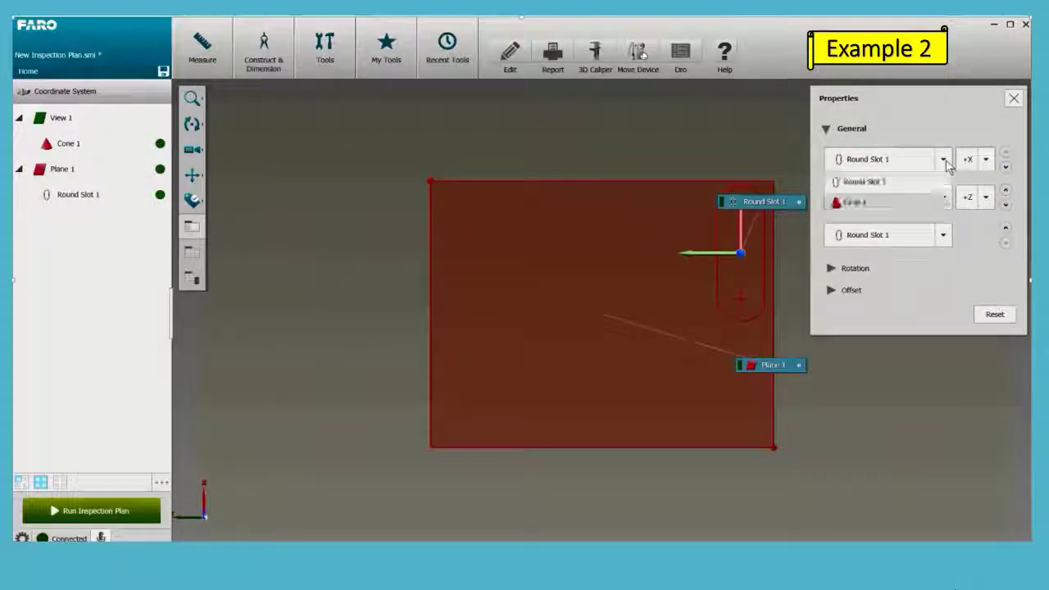
pyautogui.click(857, 202)
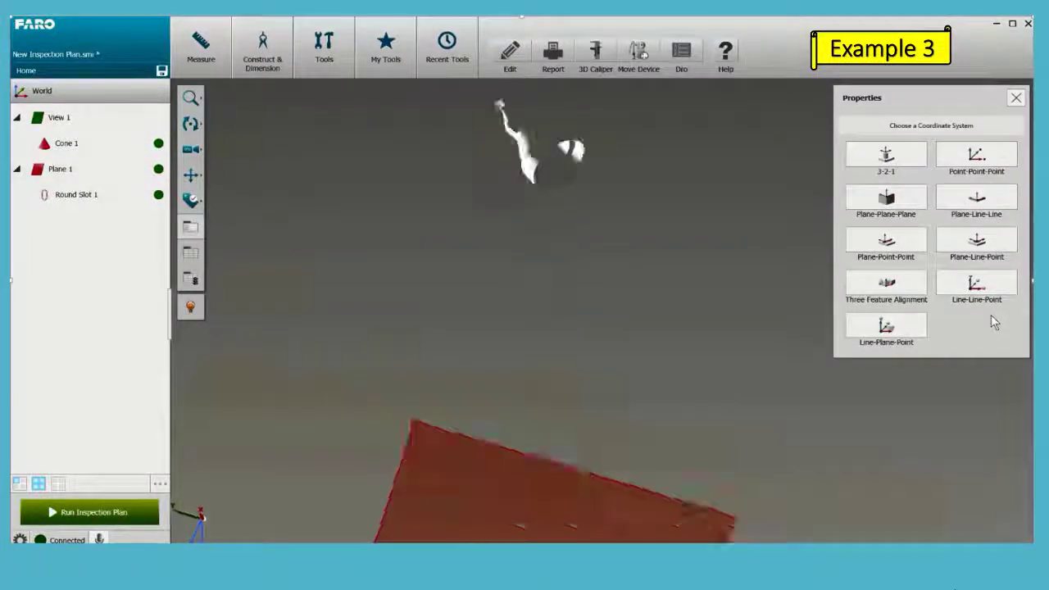
# Create a Three Feature coordinate system ordered Plane 1 as +Z, Round Slot 1 as origin, and Round Slot 1 as +X
pyautogui.click(893, 289)
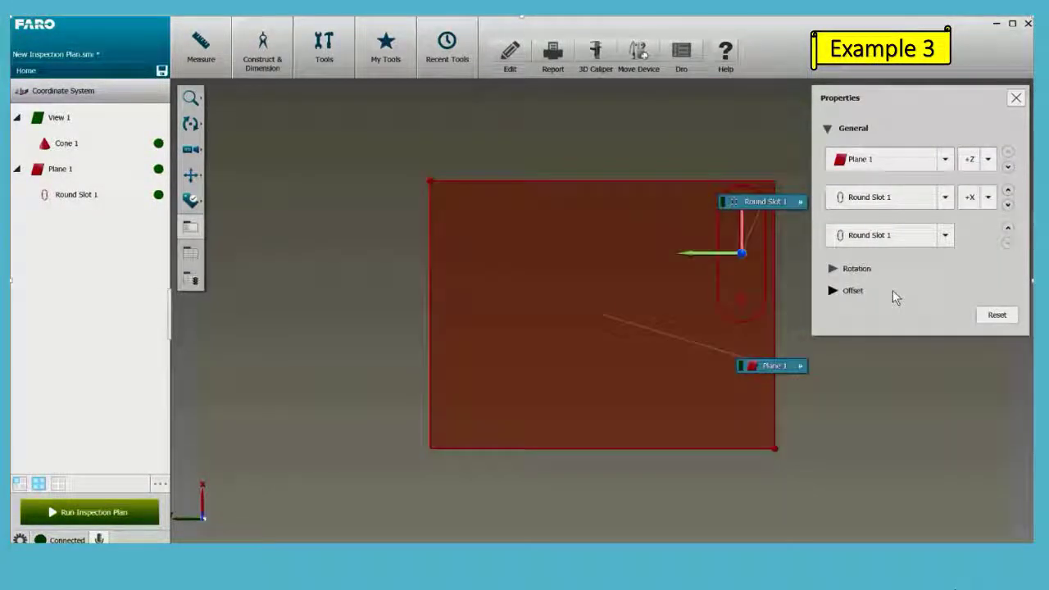
pyautogui.click(1008, 205)
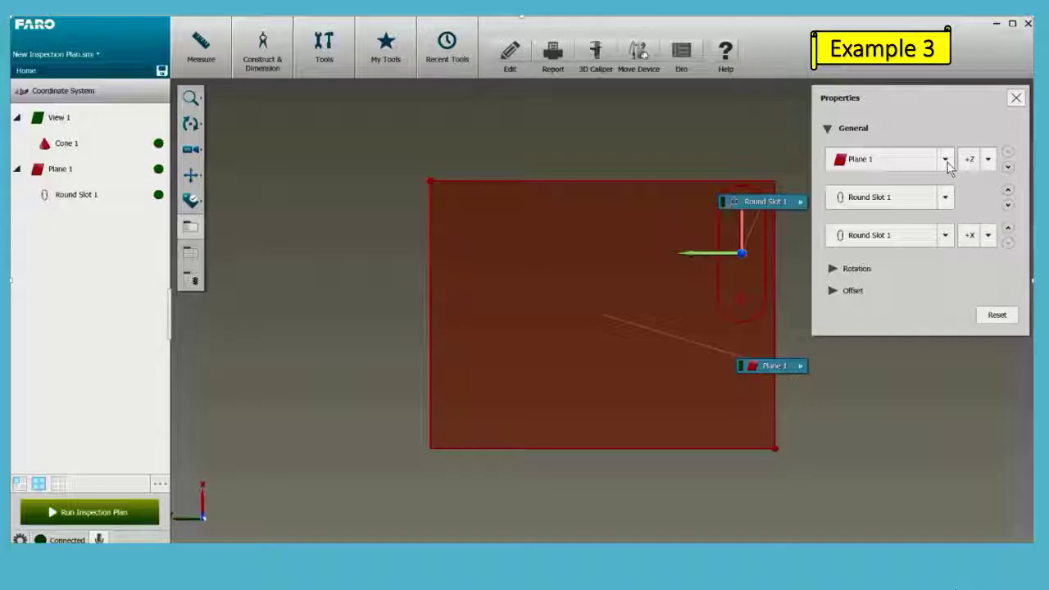
pyautogui.click(946, 160)
pyautogui.click(947, 163)
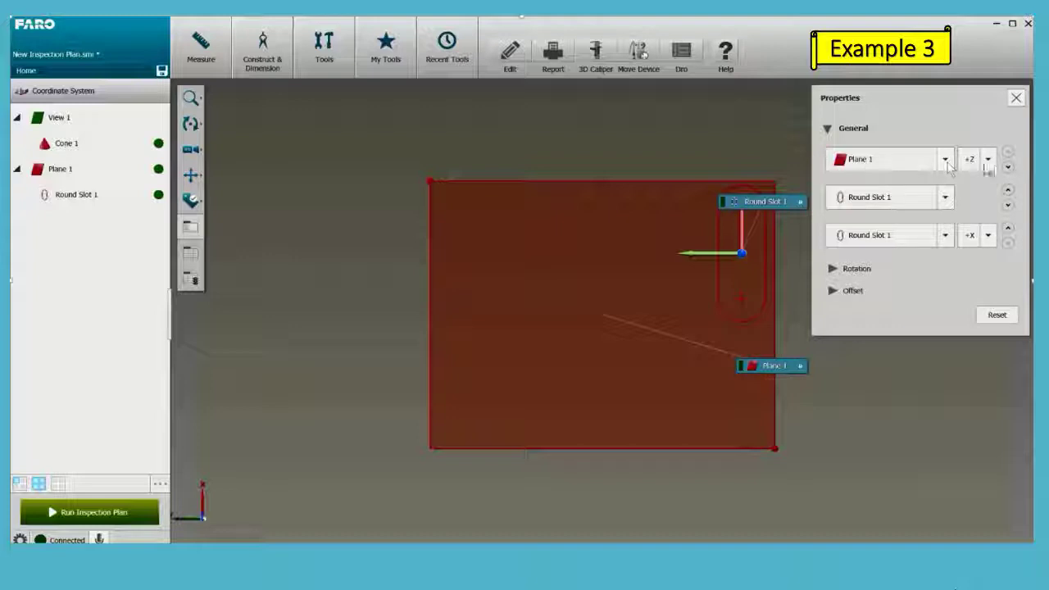
pyautogui.click(1009, 191)
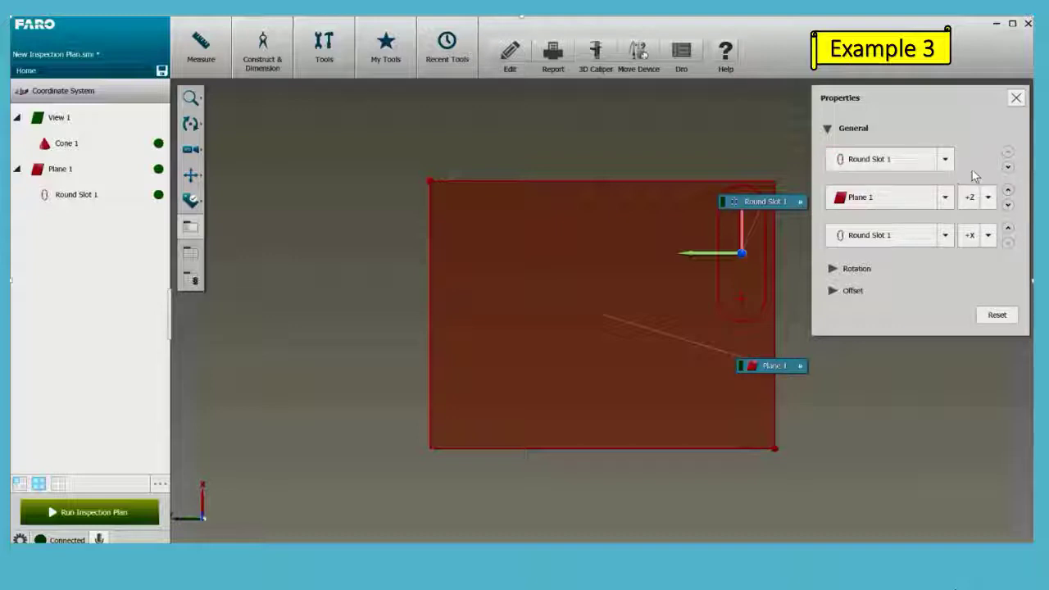
pyautogui.click(1010, 190)
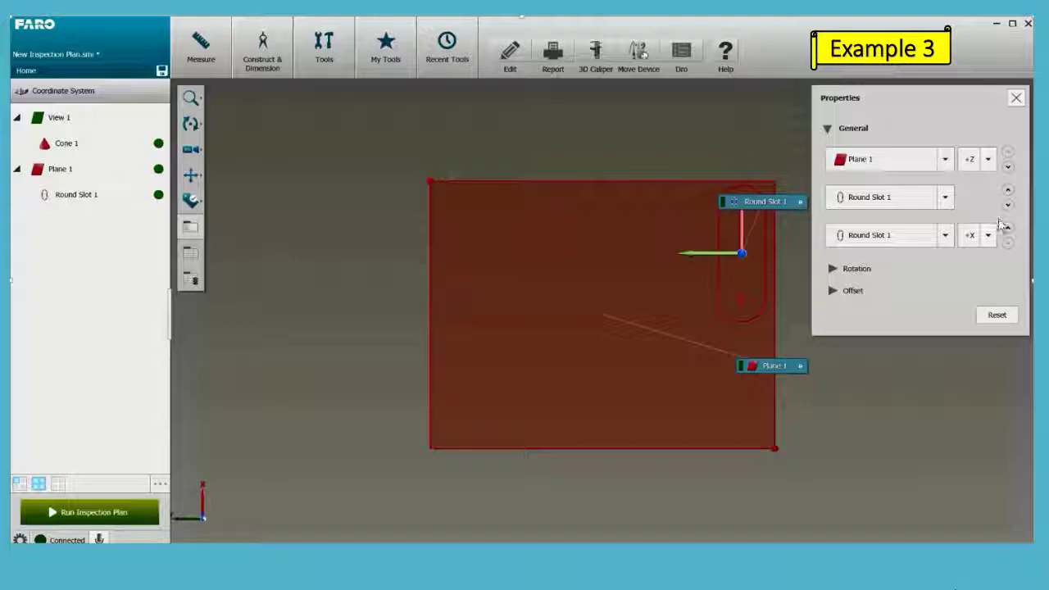
# Set the origin feature to Cone 1 and move it to first place, ahead of Plane 1
pyautogui.click(946, 199)
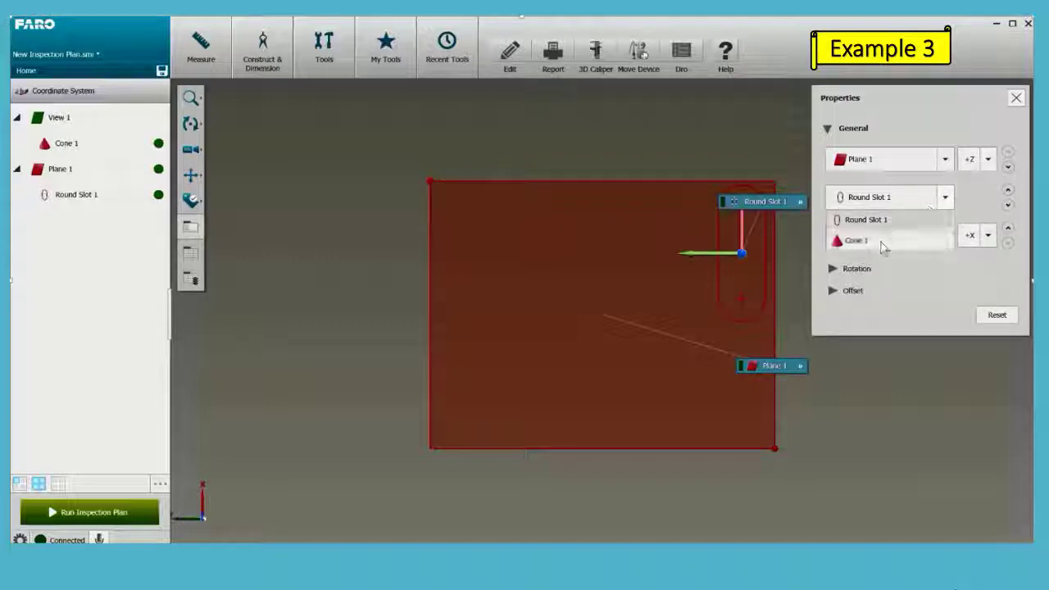
pyautogui.click(883, 242)
pyautogui.click(947, 159)
pyautogui.click(990, 182)
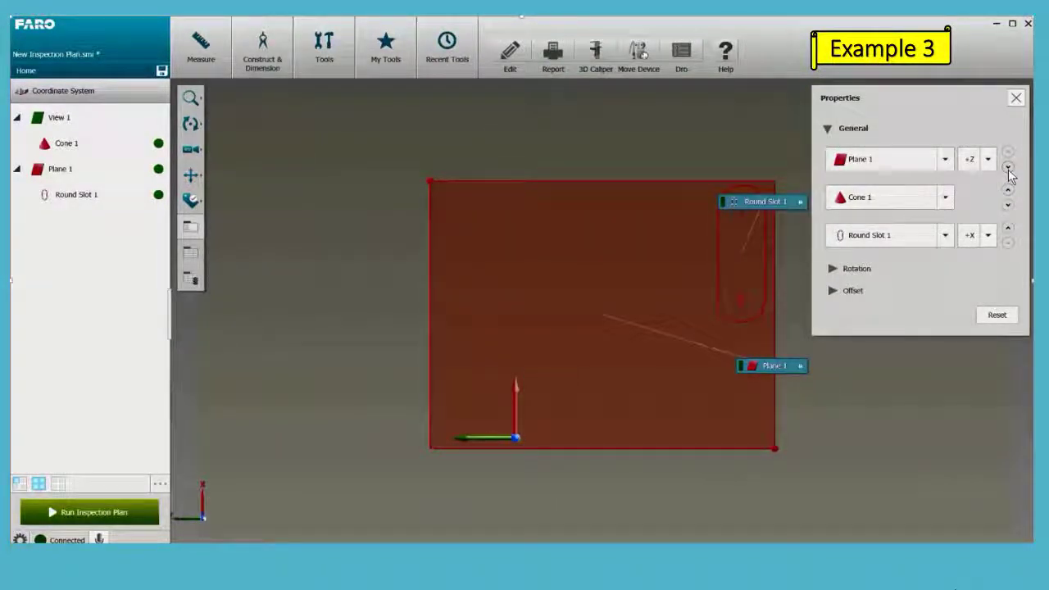
pyautogui.click(1009, 187)
# Set the first-place origin feature to Round Slot 1 and move it back behind Plane 1
pyautogui.click(946, 159)
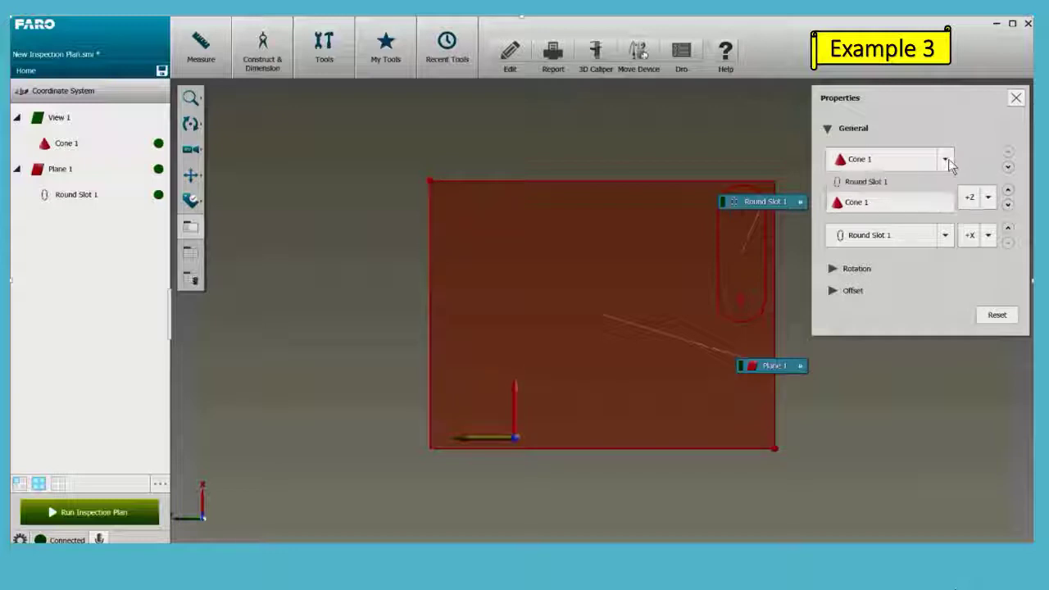
pyautogui.click(869, 182)
pyautogui.click(1009, 189)
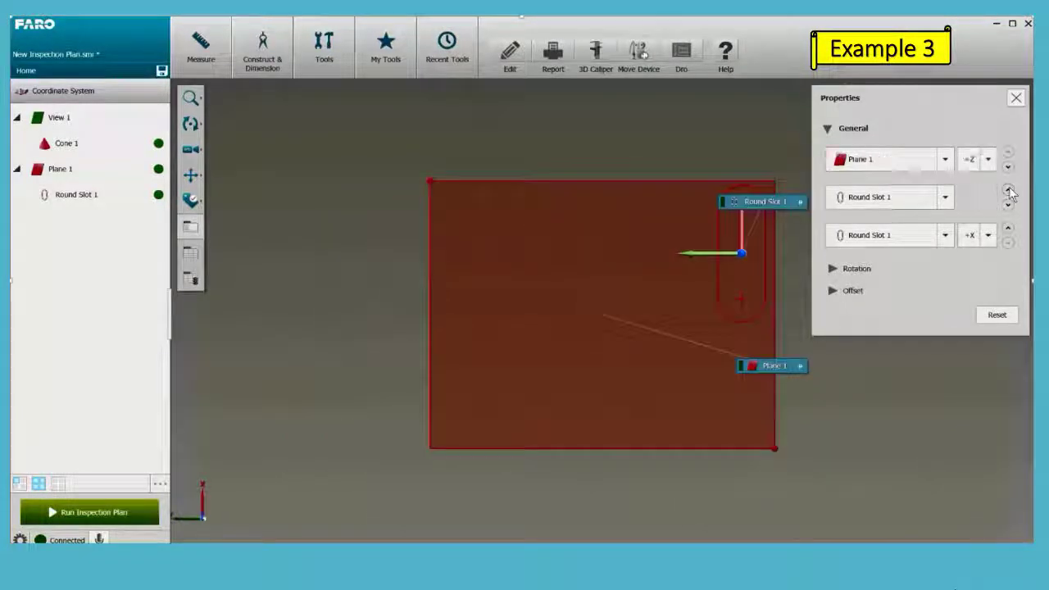
# Set the third alignment feature, which defines the +X axis, to Cone 1
pyautogui.click(946, 236)
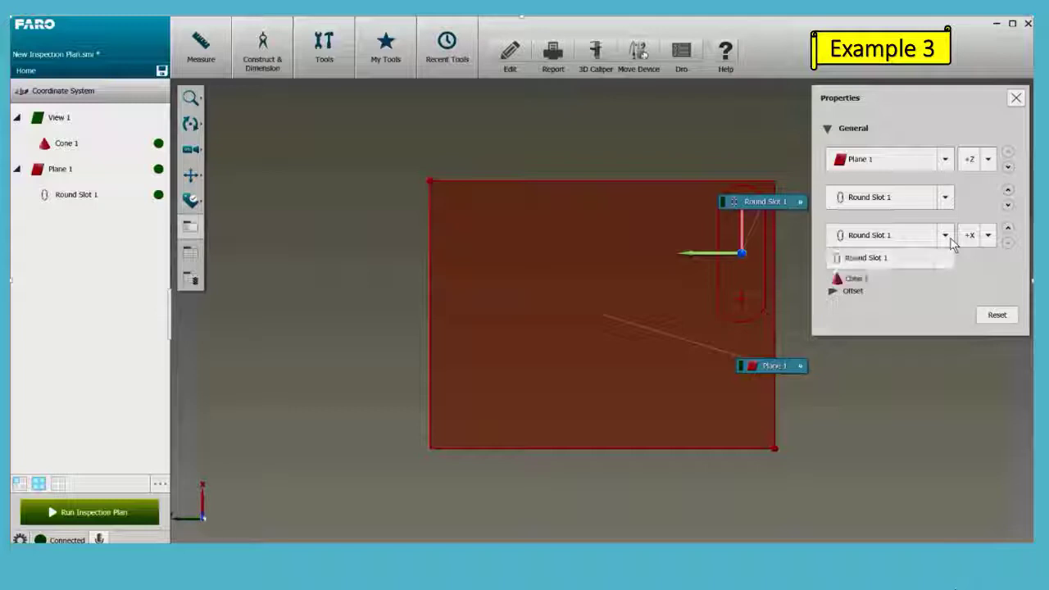
pyautogui.click(913, 282)
pyautogui.click(947, 161)
pyautogui.click(947, 160)
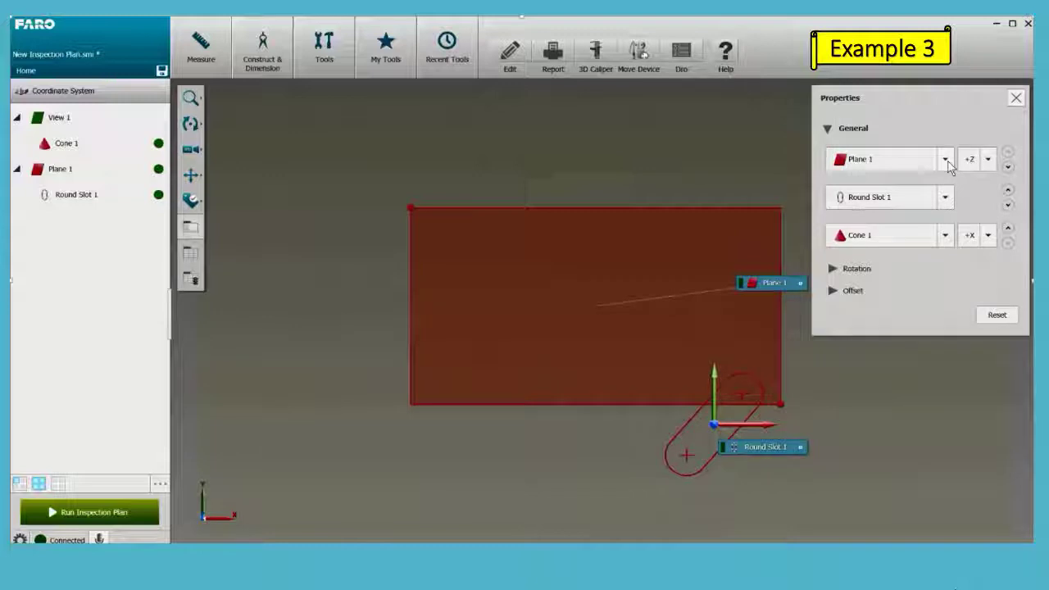
# Move the +X feature from third to first place, ahead of Plane 1, and set it to Round Slot 1
pyautogui.click(1009, 231)
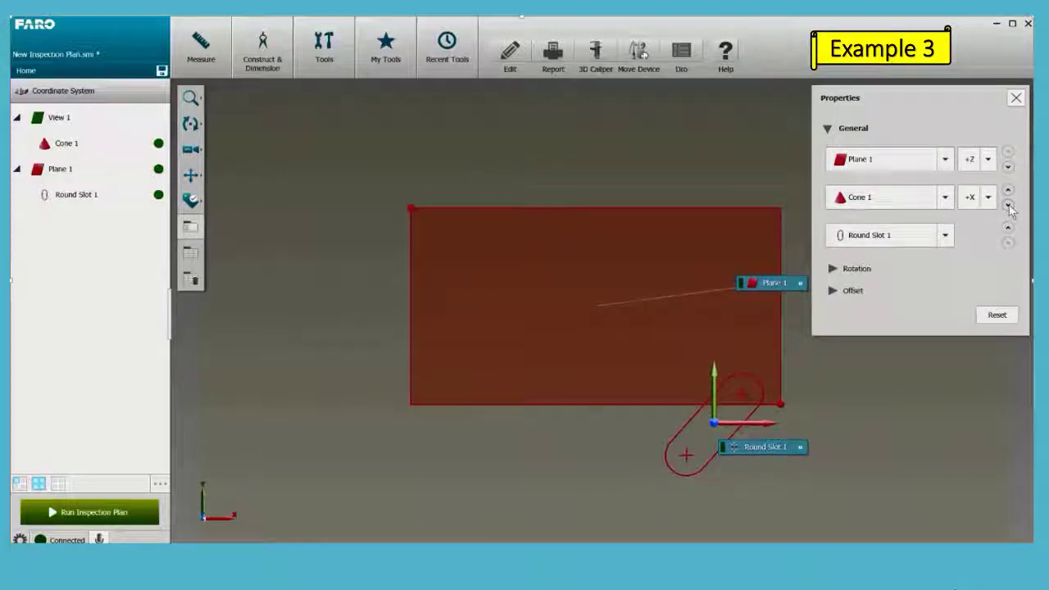
pyautogui.click(1008, 190)
pyautogui.click(945, 160)
pyautogui.click(891, 189)
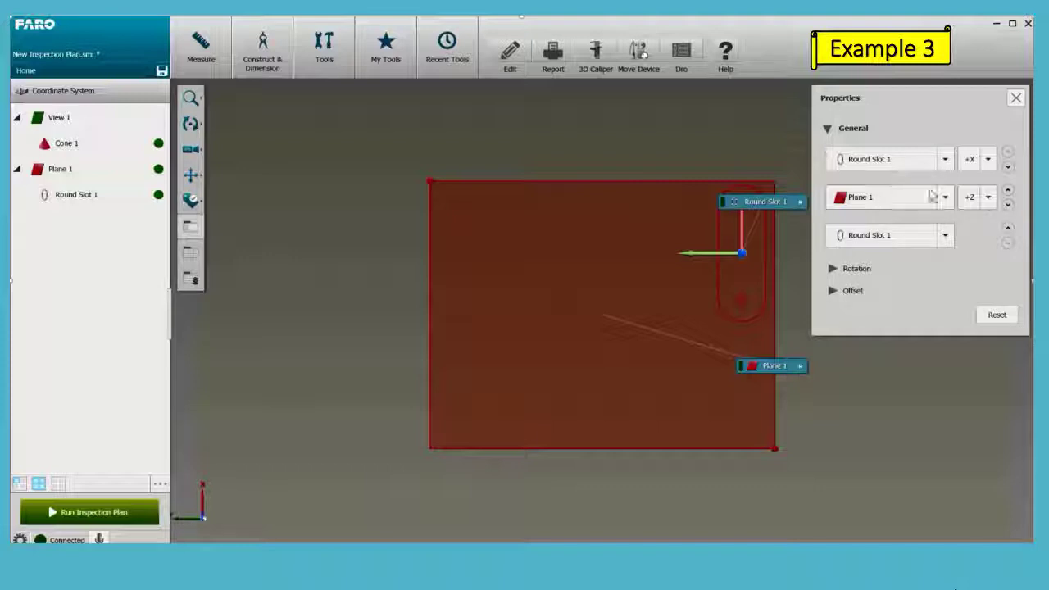
# Move Plane 1 with its +Z axis to third place and set the second, origin feature to Cone 1
pyautogui.click(1009, 205)
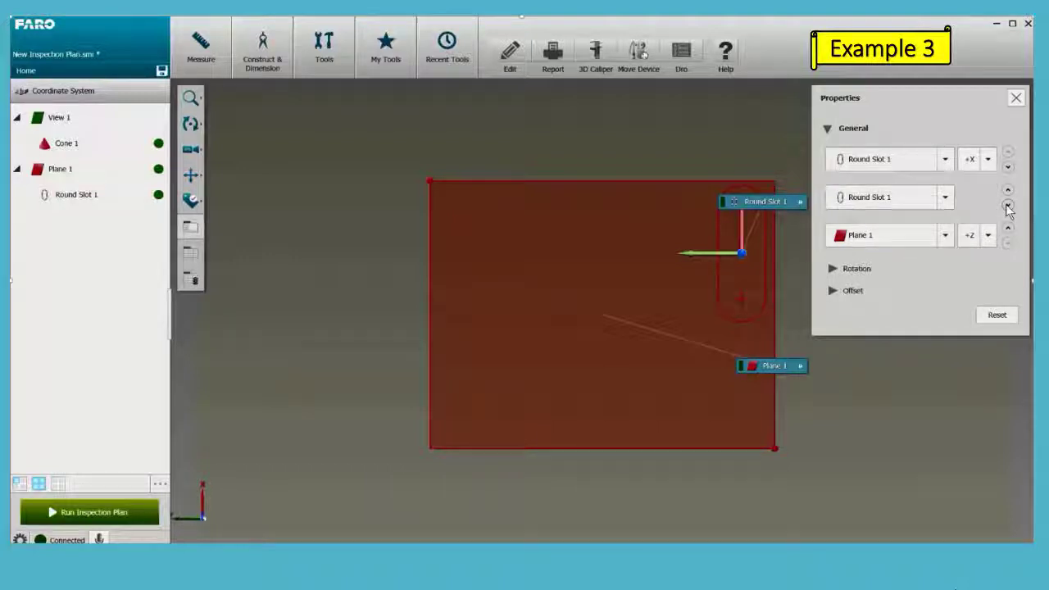
pyautogui.click(945, 199)
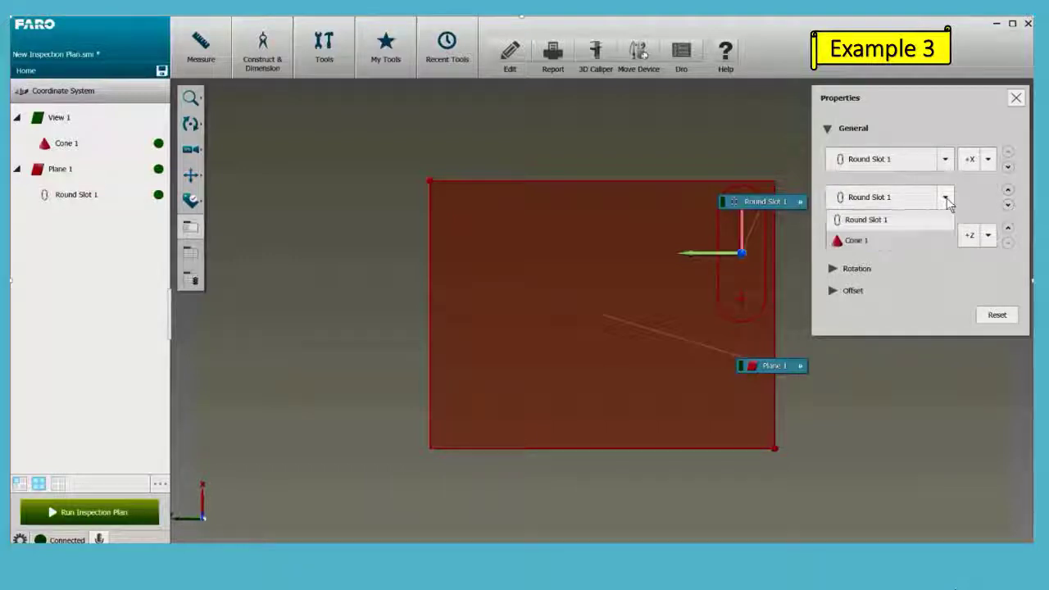
pyautogui.click(885, 238)
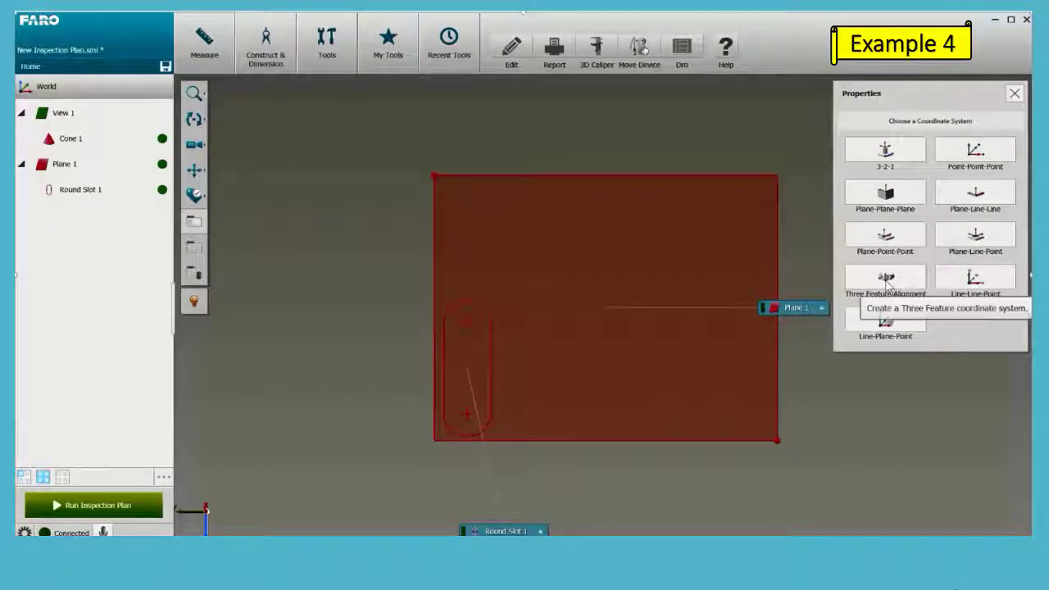
# Create a Three Feature coordinate system ordered Cone 1 as +X, Plane 1 as +Z, and Cone 1 as the origin feature
pyautogui.click(887, 282)
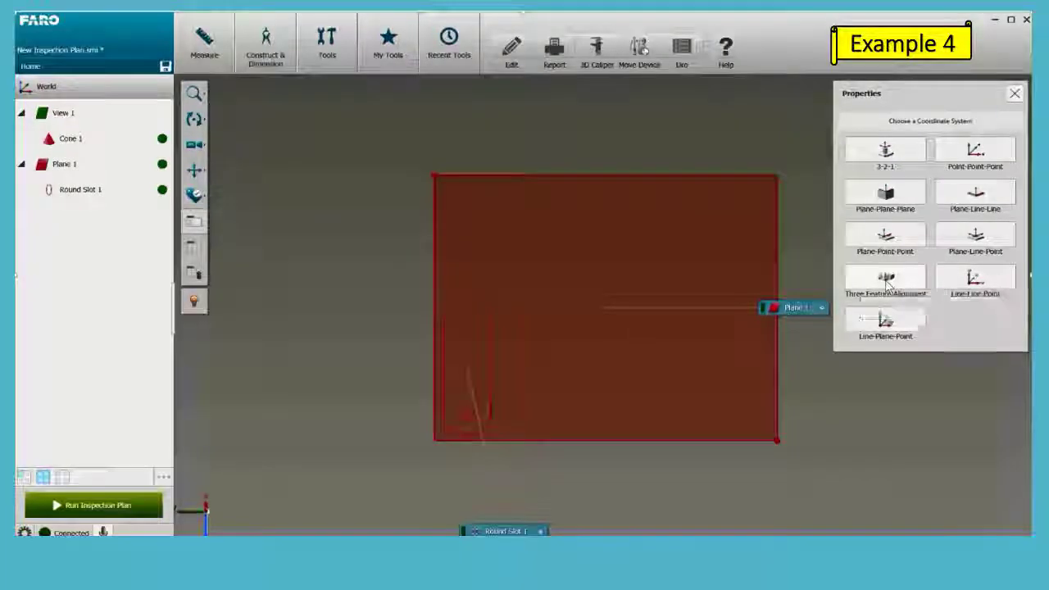
pyautogui.click(944, 156)
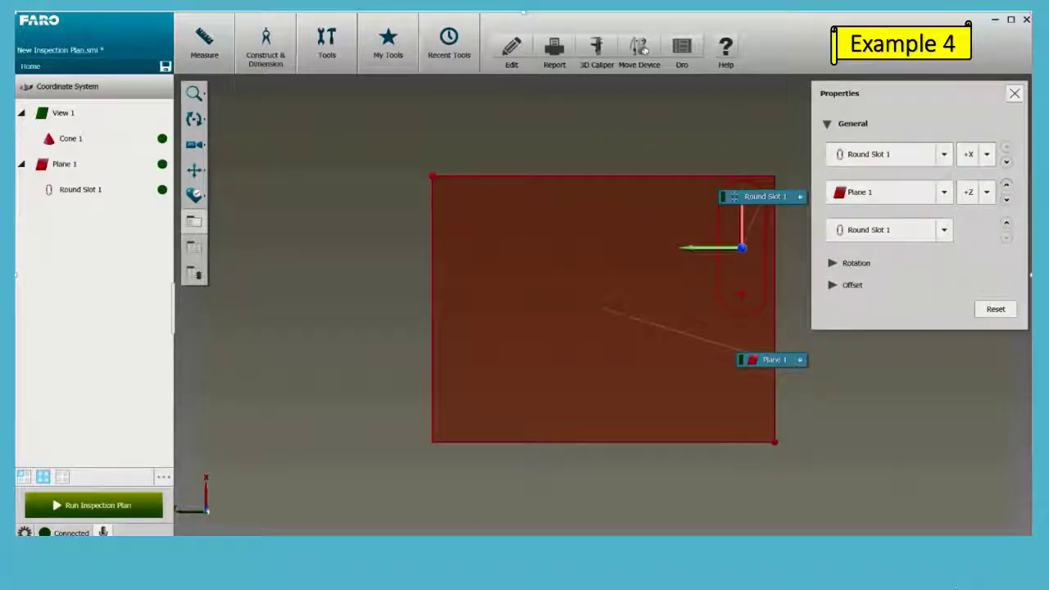
pyautogui.click(944, 154)
pyautogui.click(891, 197)
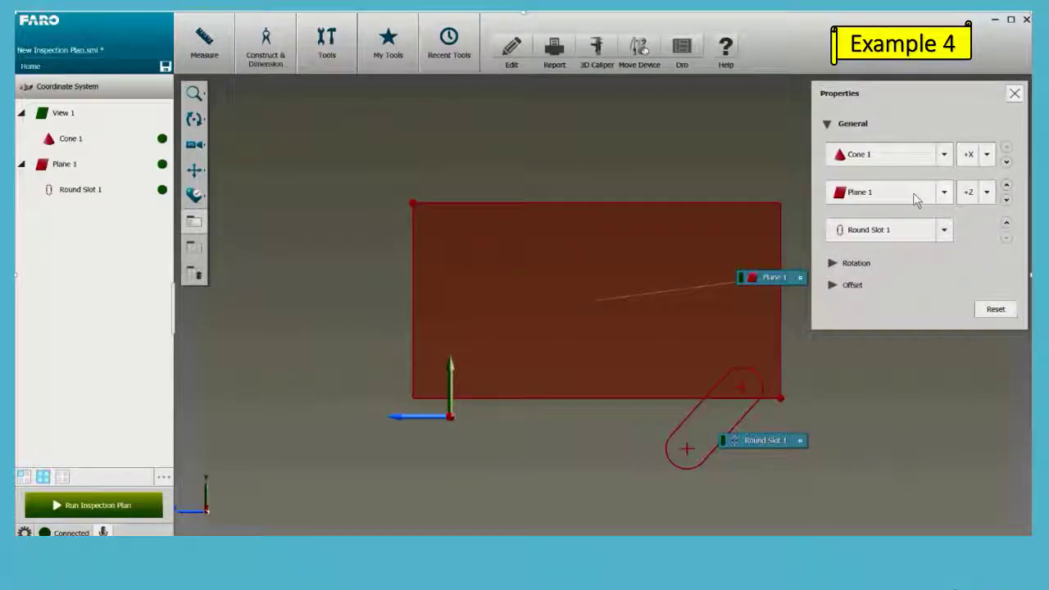
pyautogui.click(944, 230)
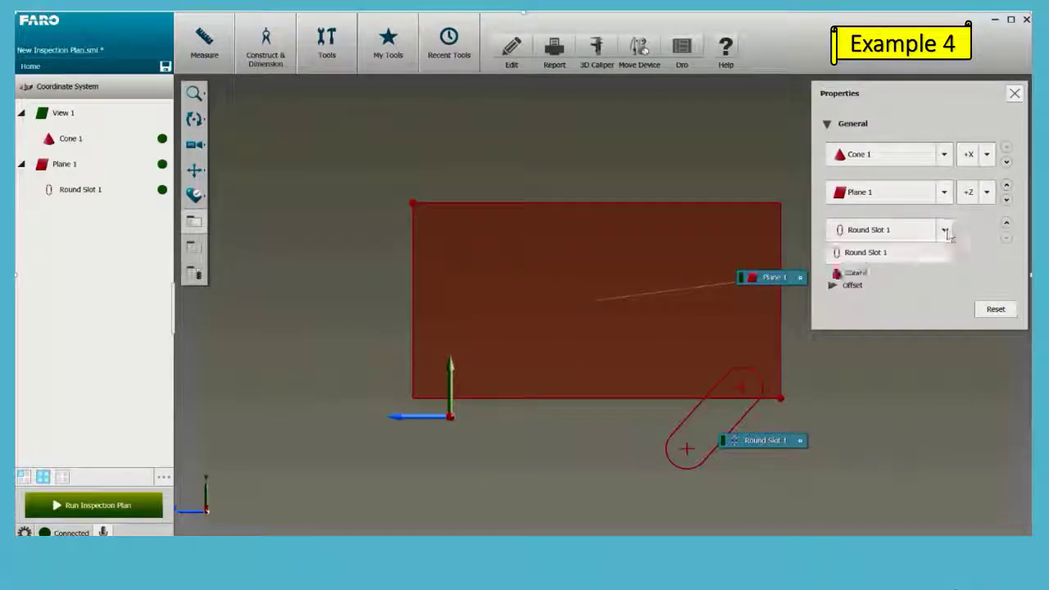
pyautogui.click(880, 271)
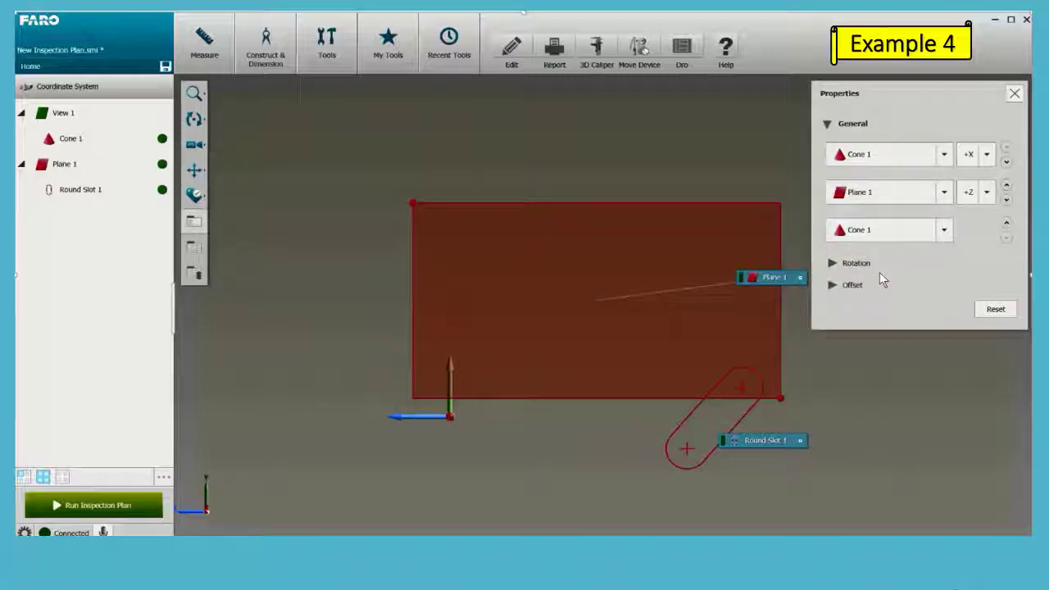